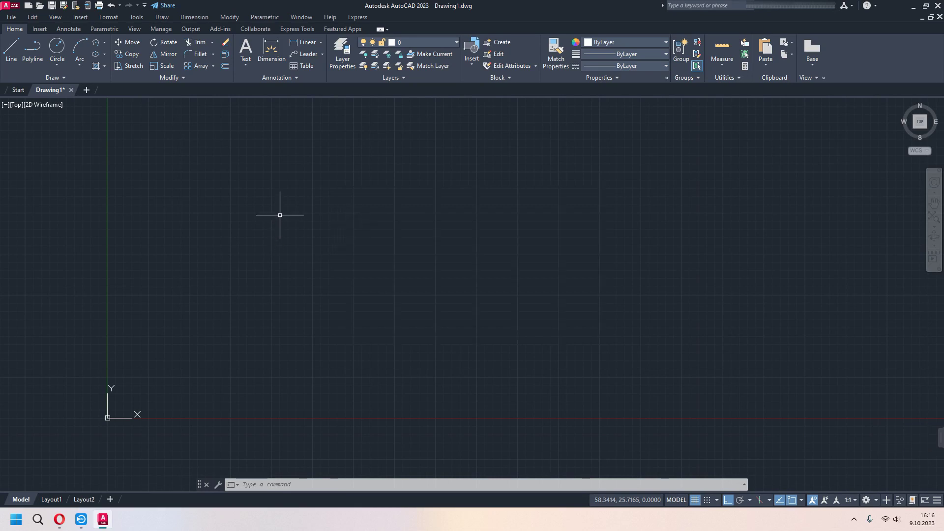
Draw two 100-unit lines forming a corner: one up, then one right from its top.
{"action": "left_click", "coordinate": [13, 47]}
{"action": "left_click", "coordinate": [188, 308]}
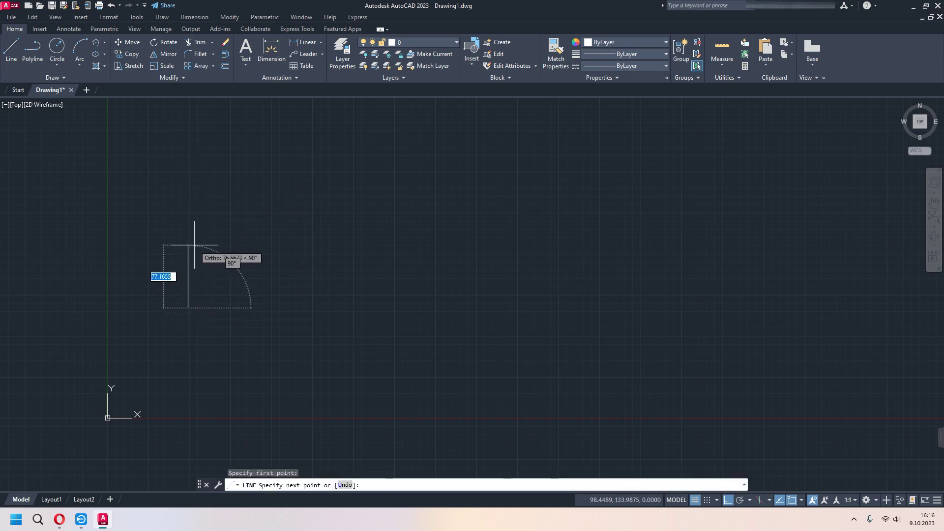
{"action": "type", "text": "100"}
{"action": "key", "text": "Return"}
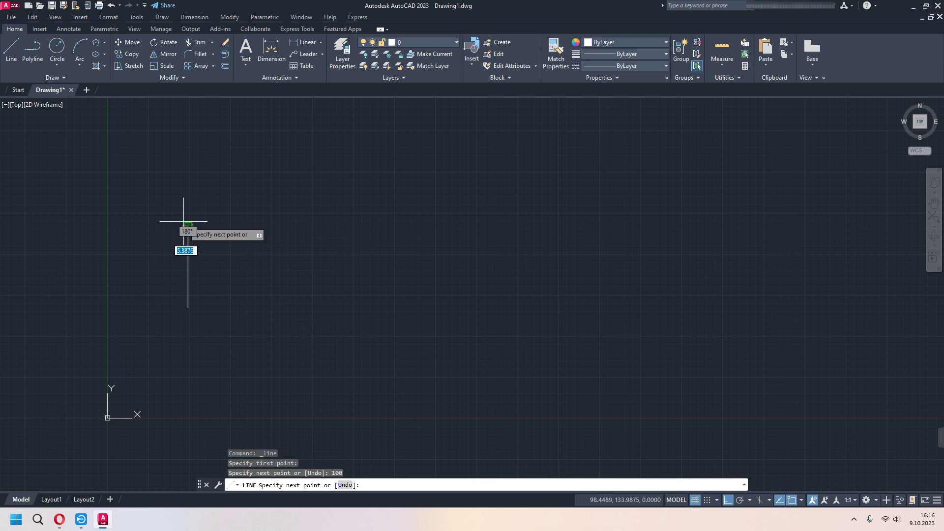
{"action": "key", "text": "Return"}
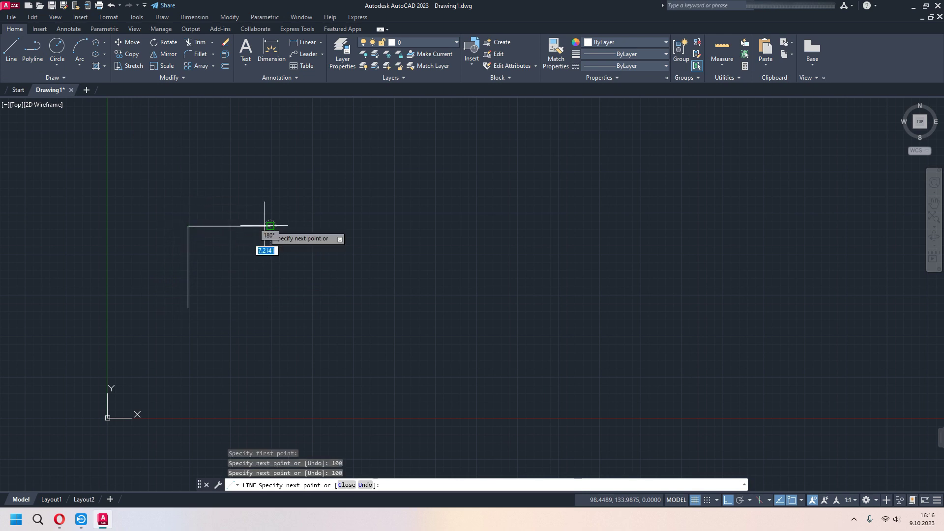
{"action": "key", "text": "Escape"}
{"action": "middle_click_drag", "start_coordinate": [321, 274], "coordinate": [276, 279]}
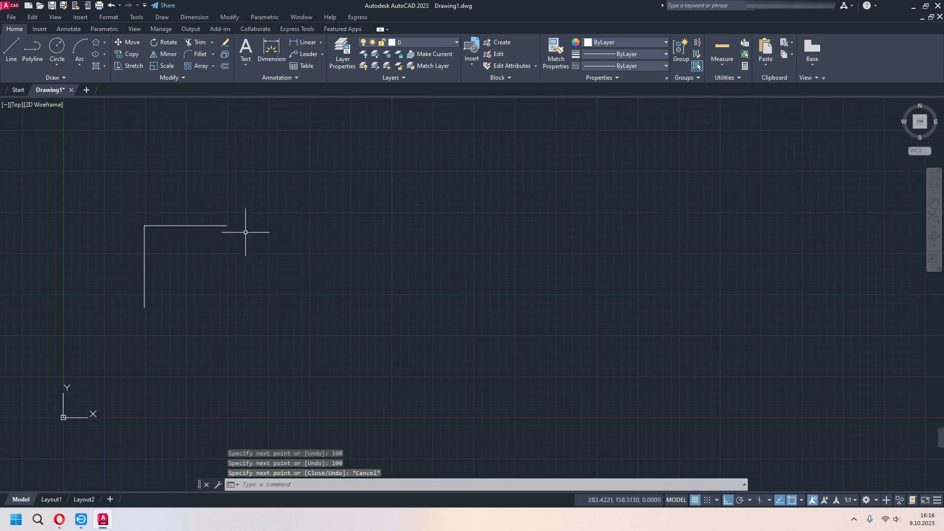
{"action": "left_click", "coordinate": [36, 56]}
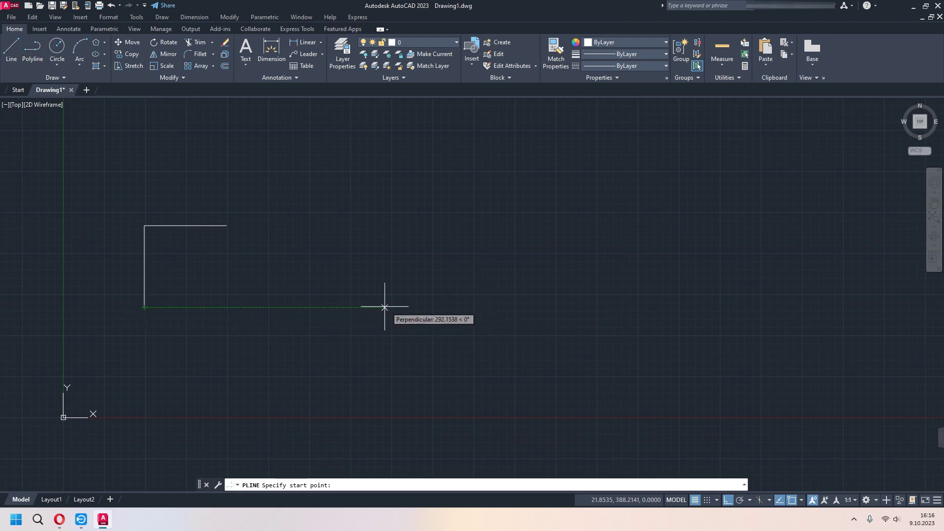
Draw a mirrored polyline corner on the right: 100 units up, then 100 units left.
{"action": "left_click", "coordinate": [444, 308]}
{"action": "type", "text": "100"}
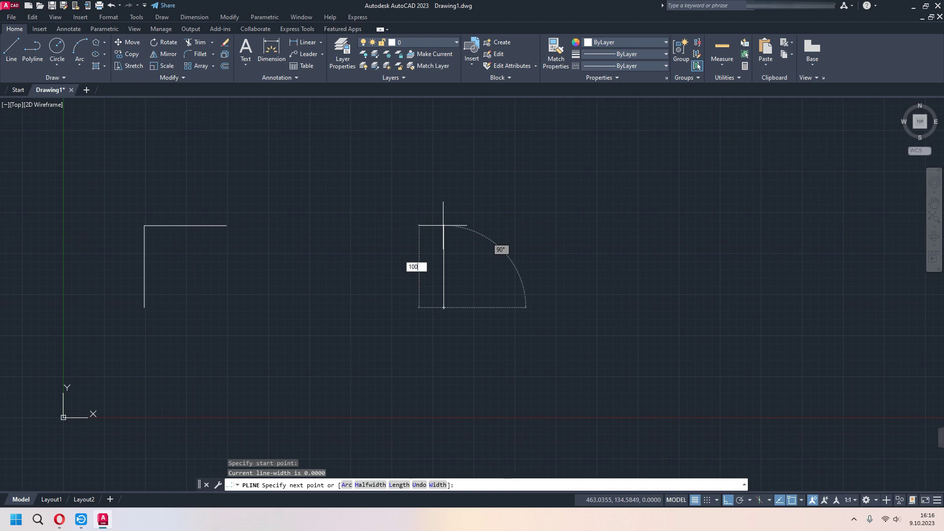
{"action": "key", "text": "Return"}
{"action": "type", "text": "100"}
{"action": "key", "text": "Return"}
{"action": "key", "text": "Escape"}
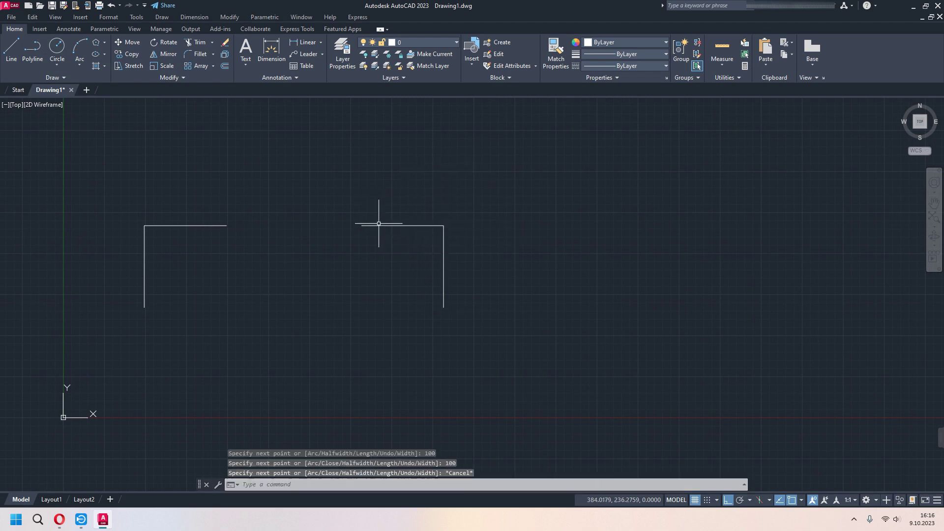
{"action": "middle_click_drag", "start_coordinate": [339, 260], "coordinate": [428, 288]}
{"action": "scroll", "coordinate": [363, 277], "scroll_direction": "up", "scroll_amount": 2}
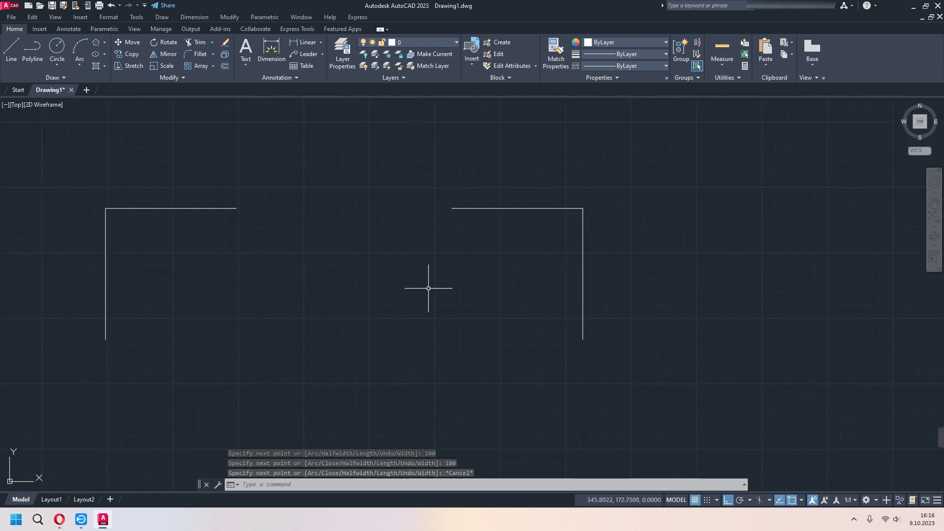
{"action": "type", "text": "o"}
{"action": "key", "text": "Return"}
{"action": "type", "text": "10"}
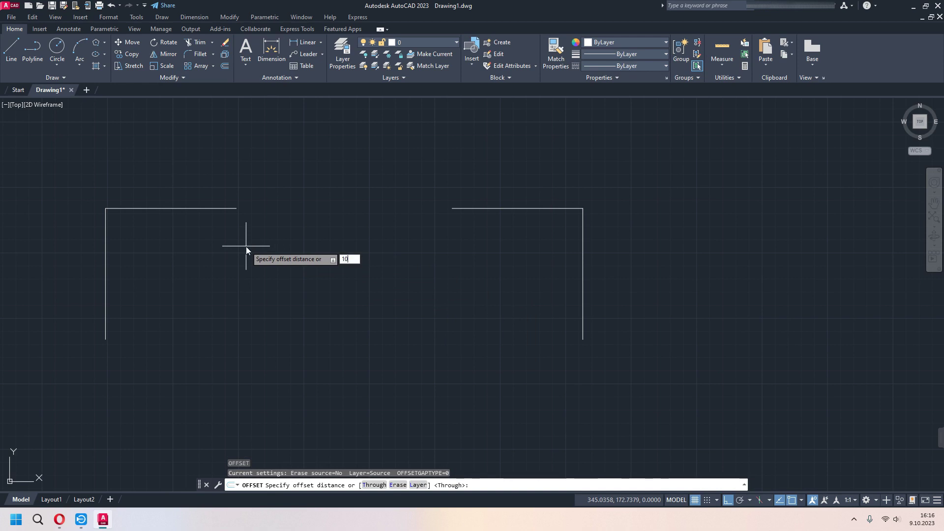
Offset the left corner's top and vertical lines 10 units inward.
{"action": "key", "text": "Return"}
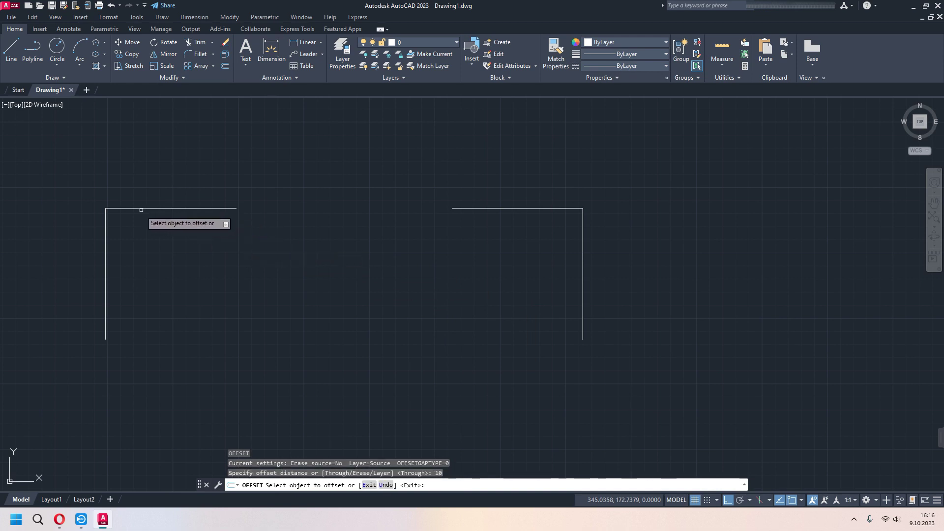
{"action": "left_click", "coordinate": [132, 208]}
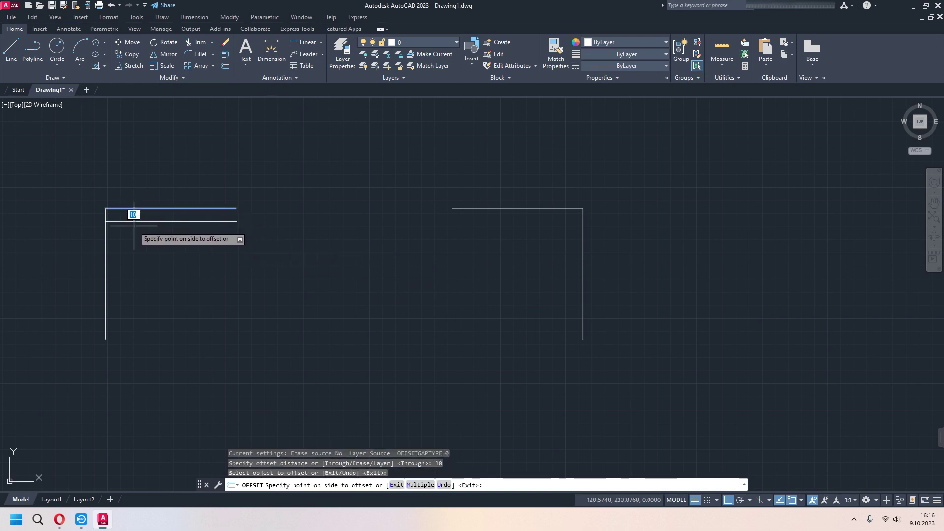
{"action": "left_click", "coordinate": [134, 226]}
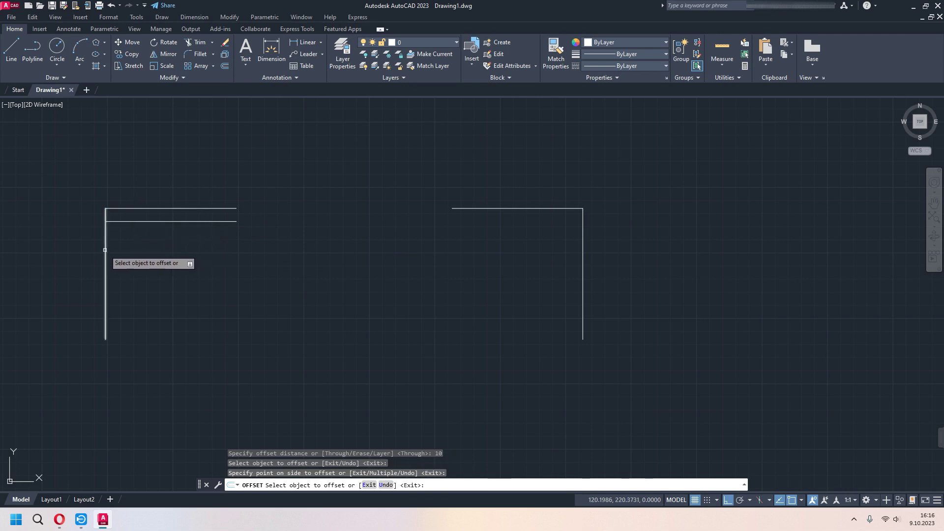
{"action": "left_click", "coordinate": [105, 250]}
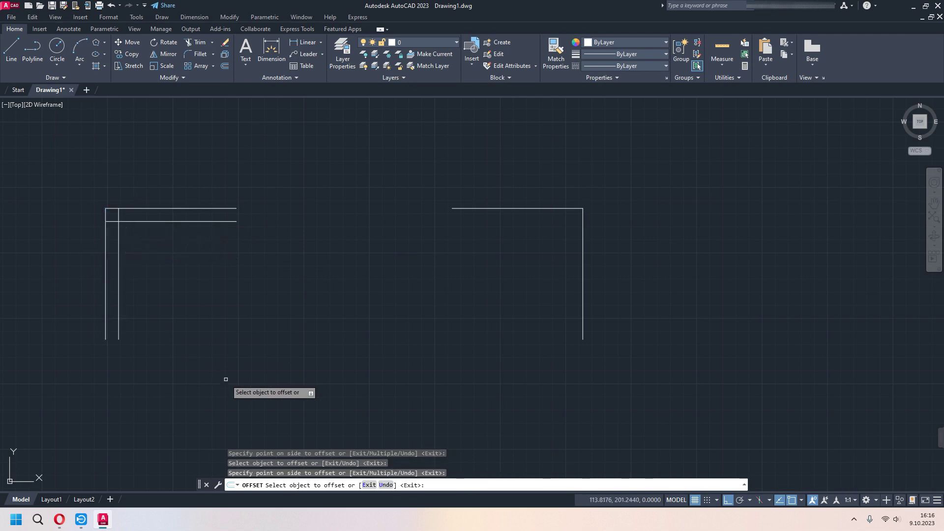
{"action": "middle_click_drag", "start_coordinate": [283, 357], "coordinate": [238, 354]}
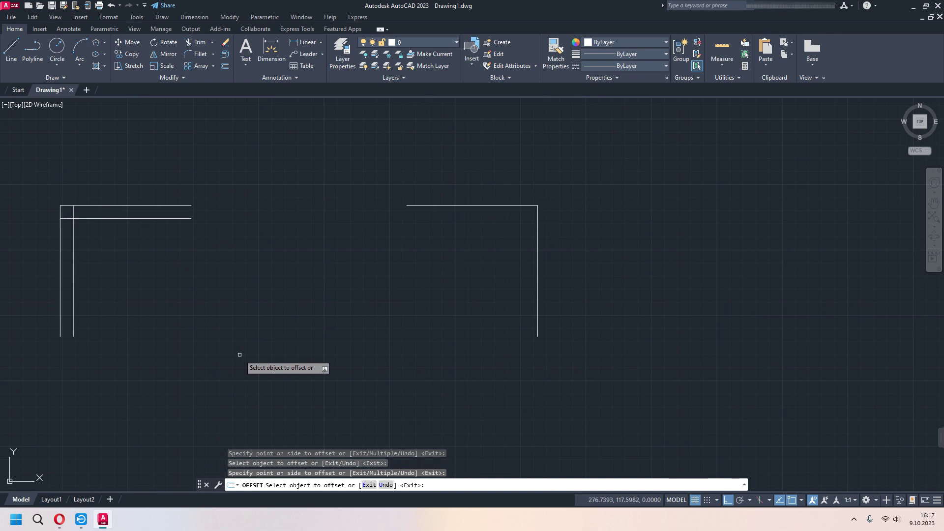
{"action": "key", "text": "Escape"}
Offset the right polyline corner 10 units to its inner side.
{"action": "key", "text": "Return"}
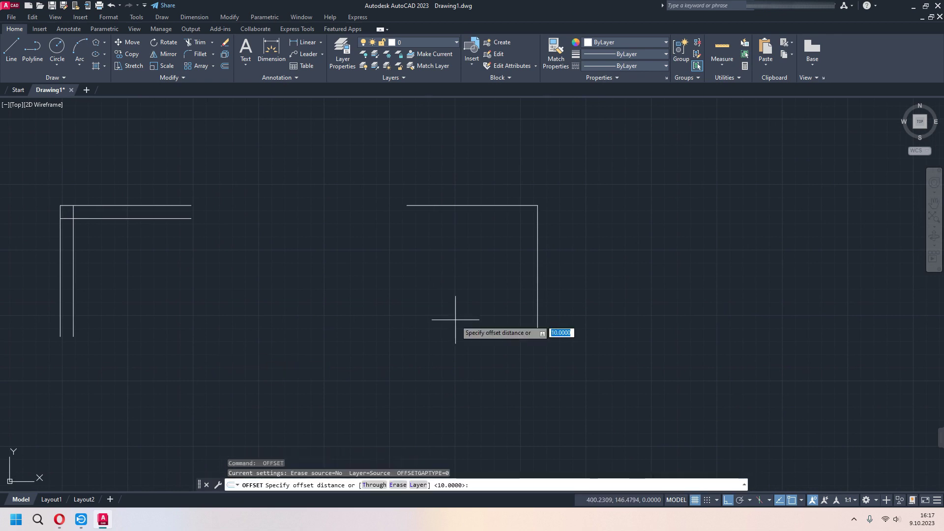
{"action": "key", "text": "Return"}
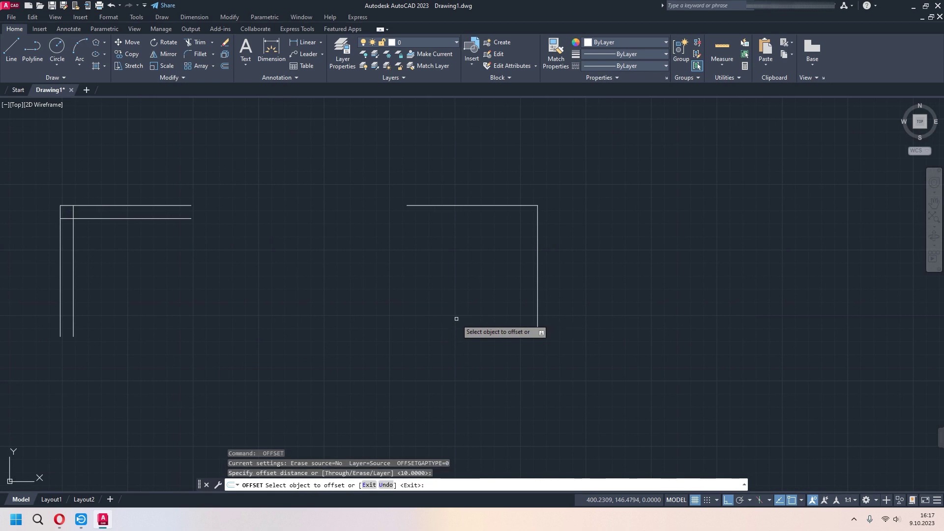
{"action": "left_click", "coordinate": [503, 205]}
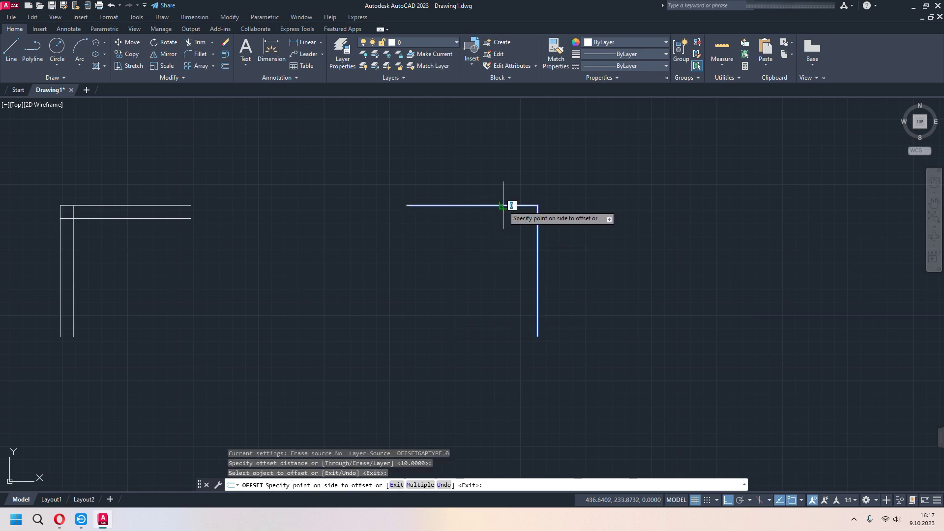
{"action": "left_click", "coordinate": [476, 217]}
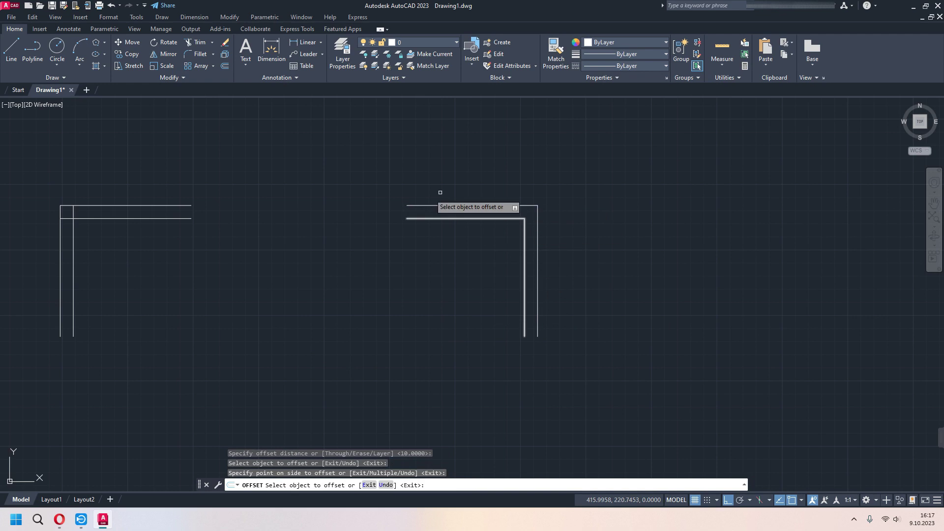
{"action": "middle_click_drag", "start_coordinate": [447, 212], "coordinate": [511, 214]}
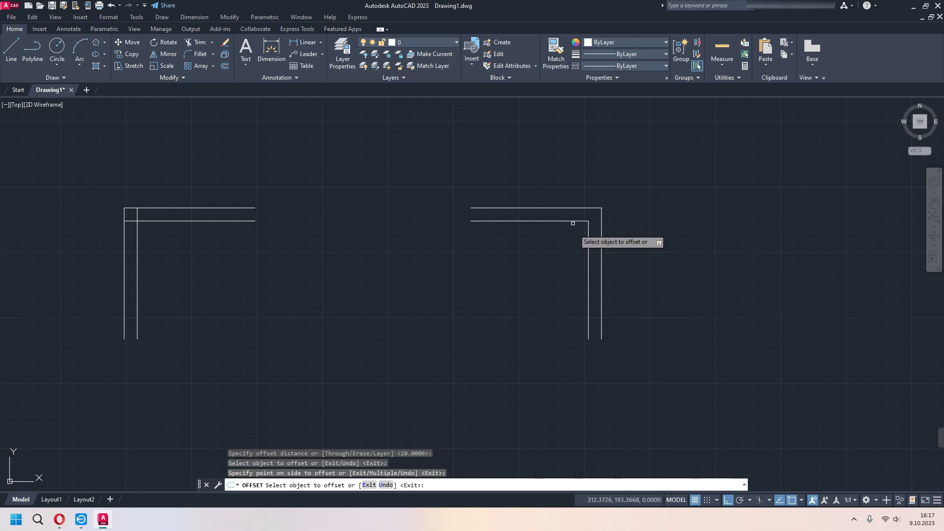
{"action": "key", "text": "Escape"}
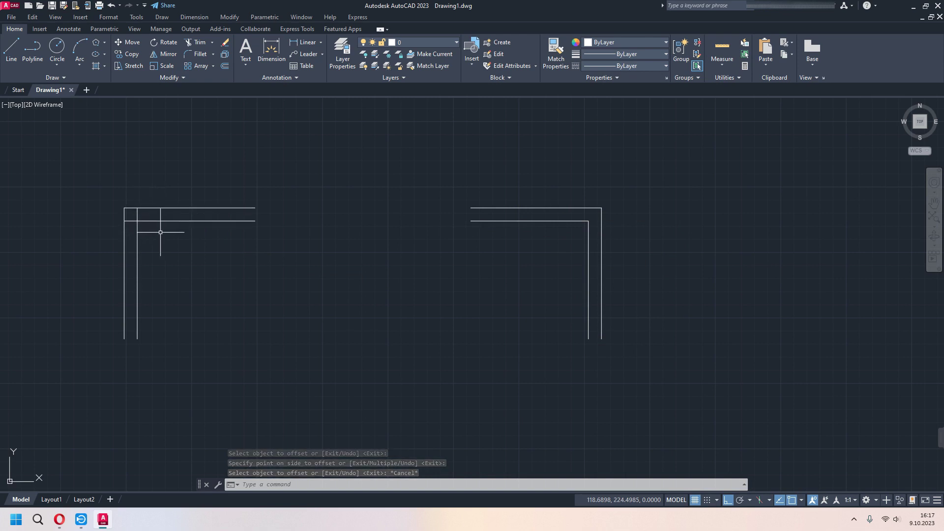
Trim the overhanging inner line ends at the left corner, then zoom out.
{"action": "type", "text": "tr"}
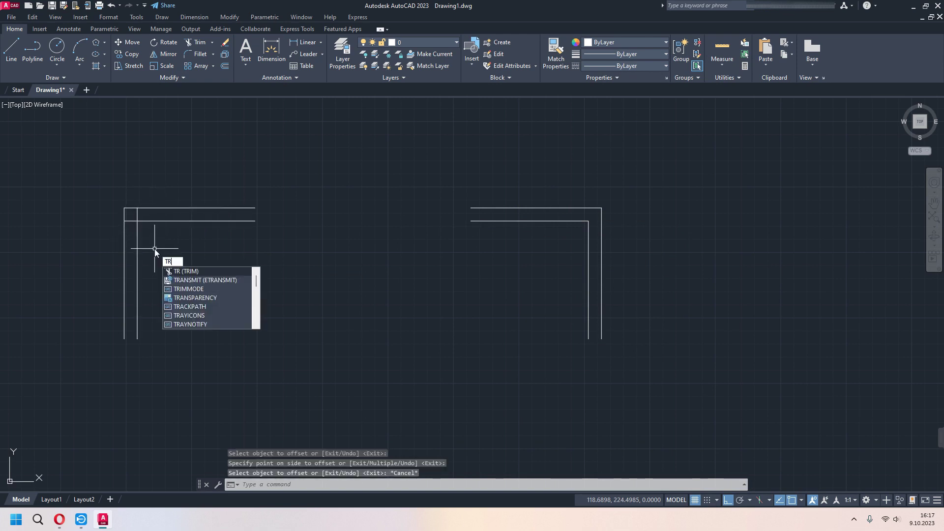
{"action": "key", "text": "Return"}
{"action": "left_click", "coordinate": [130, 222]}
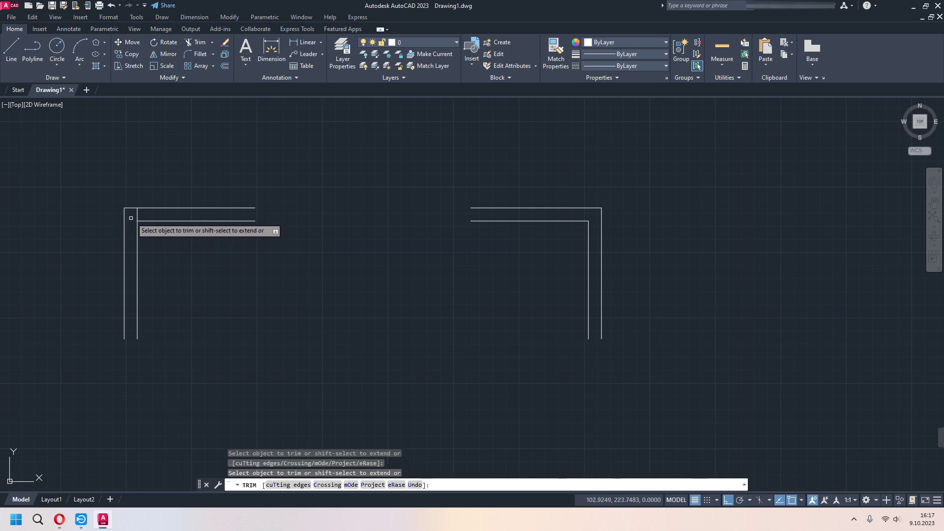
{"action": "key", "text": "Escape"}
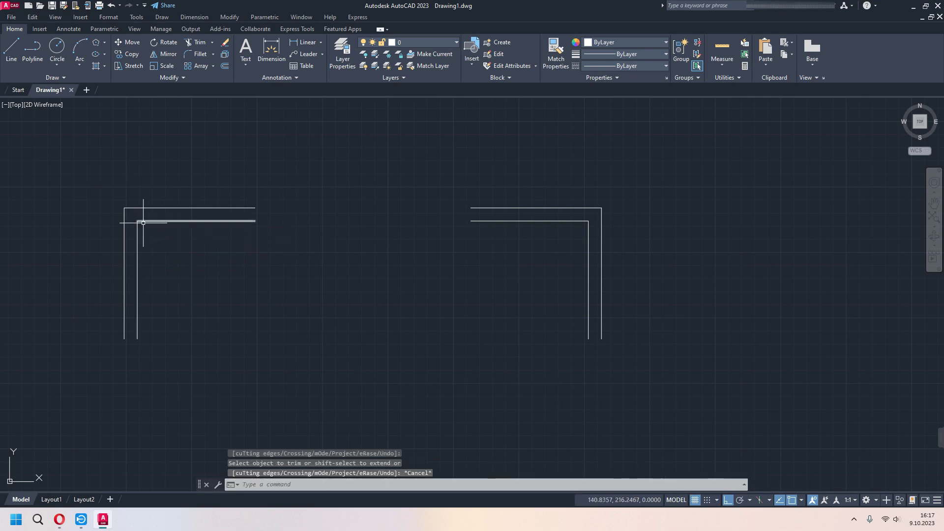
{"action": "scroll", "coordinate": [290, 328], "scroll_direction": "down", "scroll_amount": 2}
{"action": "scroll", "coordinate": [305, 325], "scroll_direction": "down", "scroll_amount": 2}
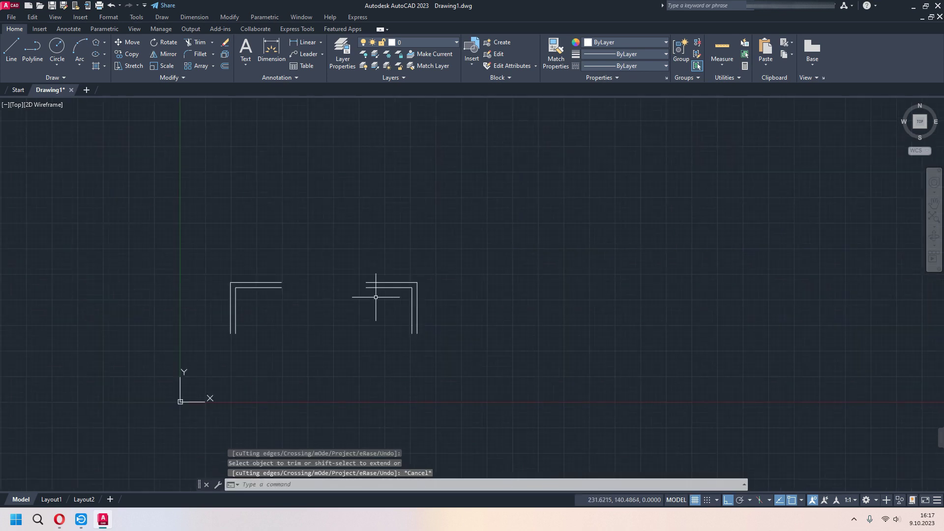
Draw a circle above the corners by picking its centre and radius.
{"action": "left_click", "coordinate": [49, 51]}
{"action": "left_click", "coordinate": [409, 201]}
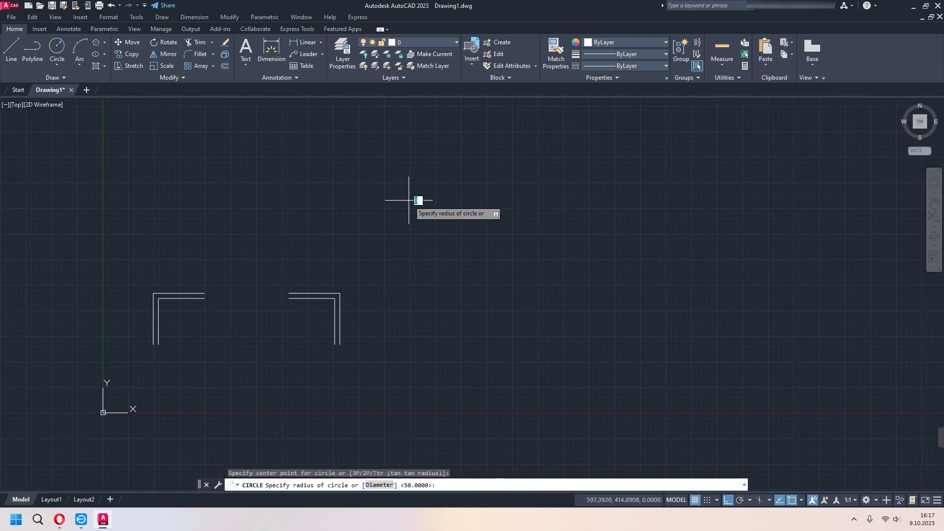
{"action": "left_click", "coordinate": [456, 216]}
{"action": "middle_click_drag", "start_coordinate": [483, 224], "coordinate": [476, 270]}
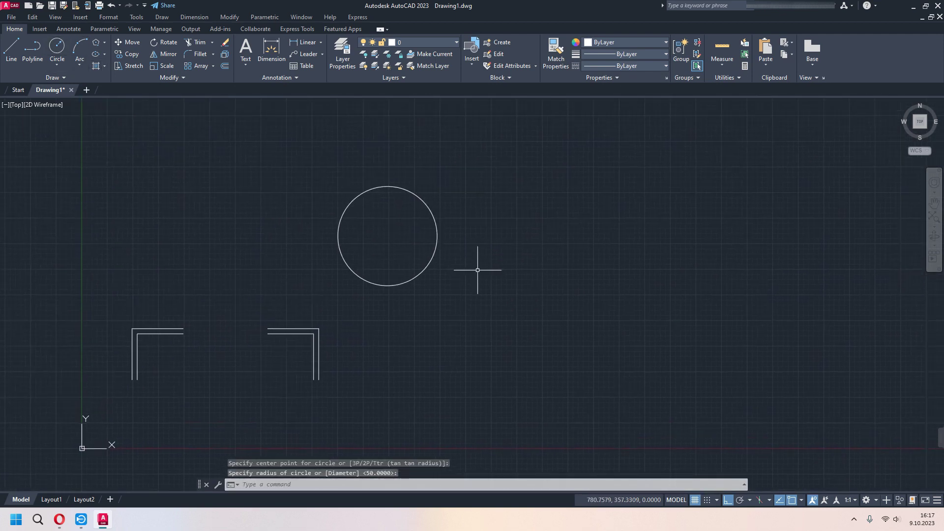
{"action": "type", "text": "O"}
Offset the circle 25 units inward to make a concentric inner circle.
{"action": "key", "text": "Return"}
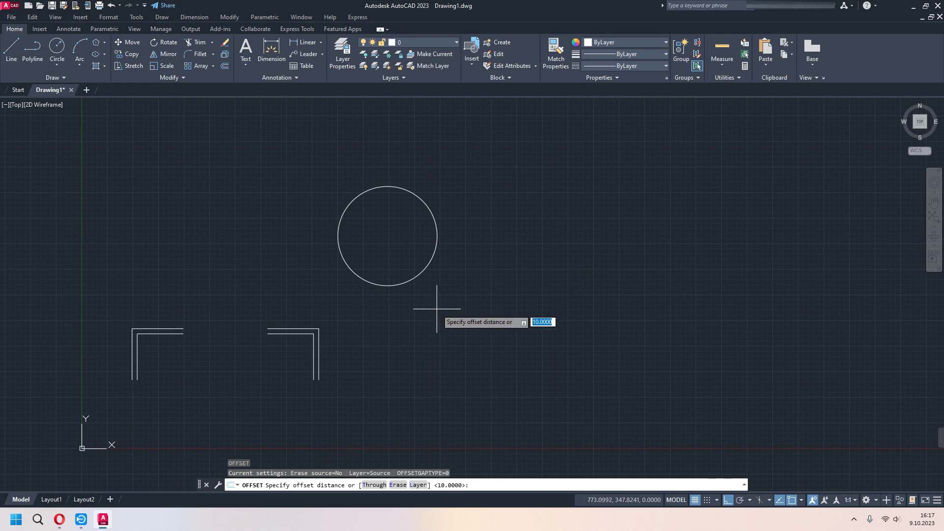
{"action": "scroll", "coordinate": [436, 309], "scroll_direction": "up", "scroll_amount": 3}
{"action": "middle_click_drag", "start_coordinate": [436, 308], "coordinate": [492, 433]}
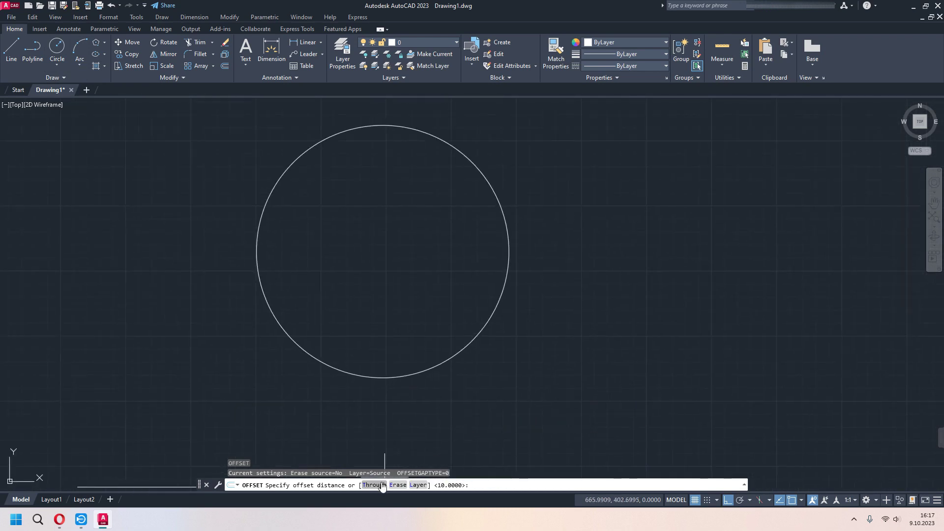
{"action": "type", "text": "t"}
{"action": "key", "text": "Return"}
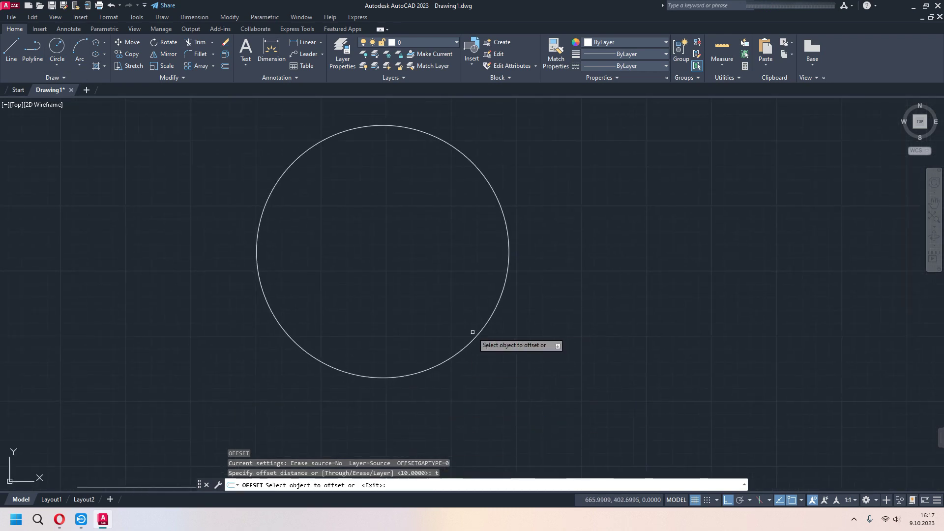
{"action": "left_click", "coordinate": [481, 330]}
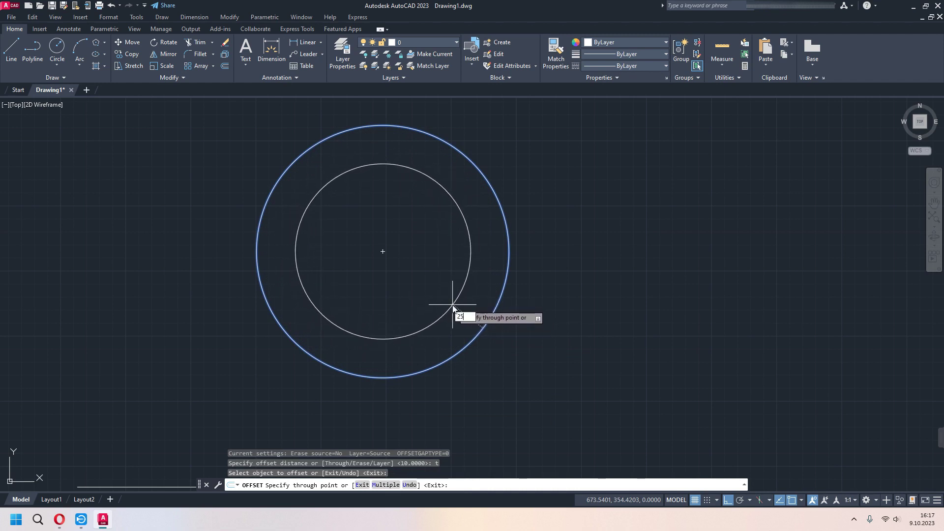
{"action": "key", "text": "Return"}
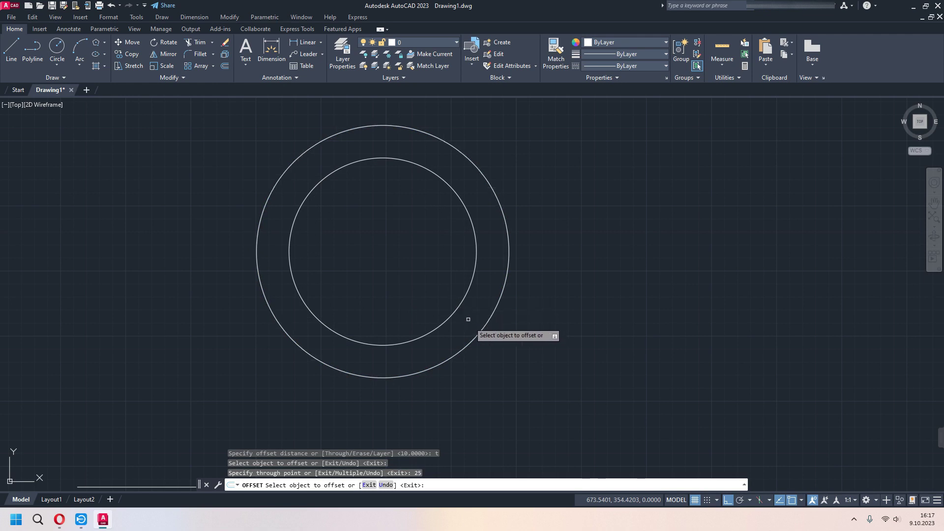
{"action": "mouse_move", "coordinate": [582, 330]}
{"action": "middle_mouse_down"}
{"action": "mouse_move", "coordinate": [421, 344]}
{"action": "mouse_move", "coordinate": [336, 330]}
{"action": "middle_mouse_up"}
{"action": "left_click", "coordinate": [105, 43]}
Draw a 200 by 90 rectangle to the right of the circles.
{"action": "scroll", "coordinate": [393, 315], "scroll_direction": "down", "scroll_amount": 2}
{"action": "left_click", "coordinate": [376, 245]}
{"action": "type", "text": "200"}
{"action": "key", "text": "Tab"}
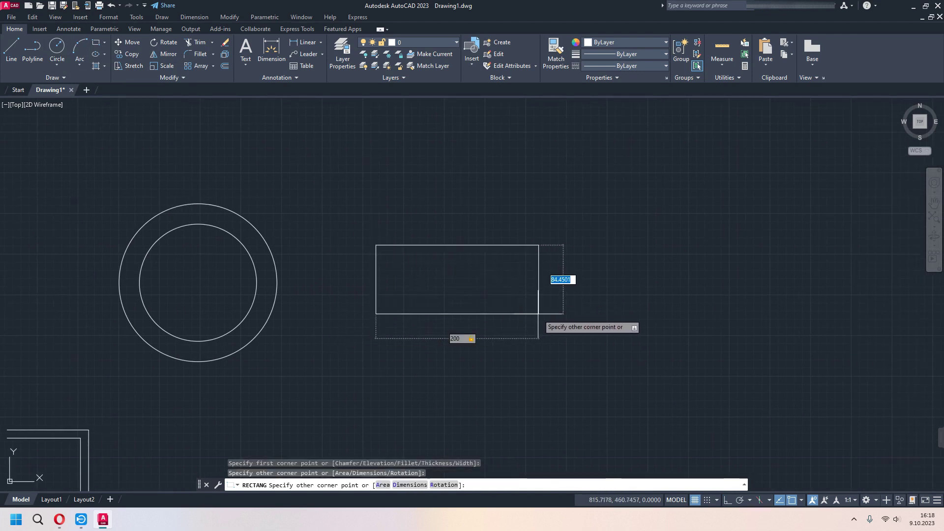
{"action": "type", "text": "0"}
{"action": "key", "text": "Return"}
{"action": "scroll", "coordinate": [519, 315], "scroll_direction": "up", "scroll_amount": 2}
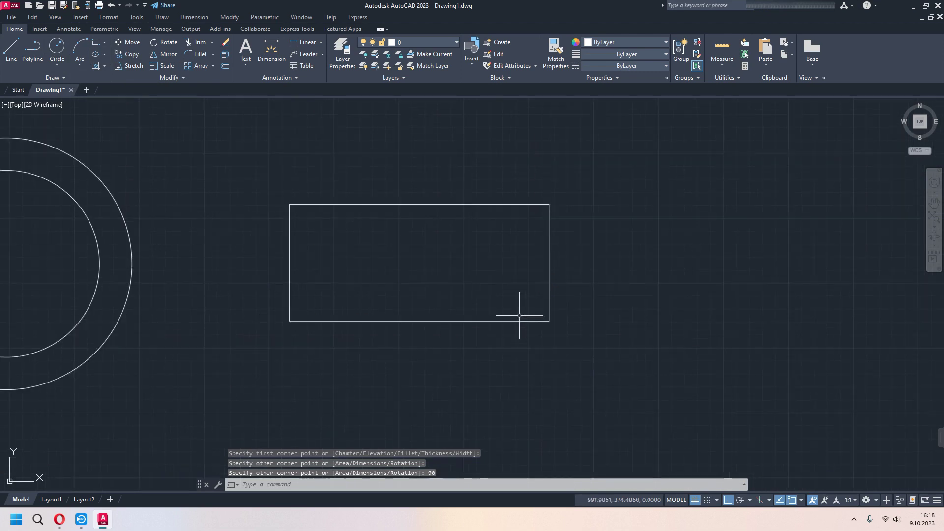
Offset the rectangle 20 units inward with Erase set to No, keeping the original.
{"action": "type", "text": "o"}
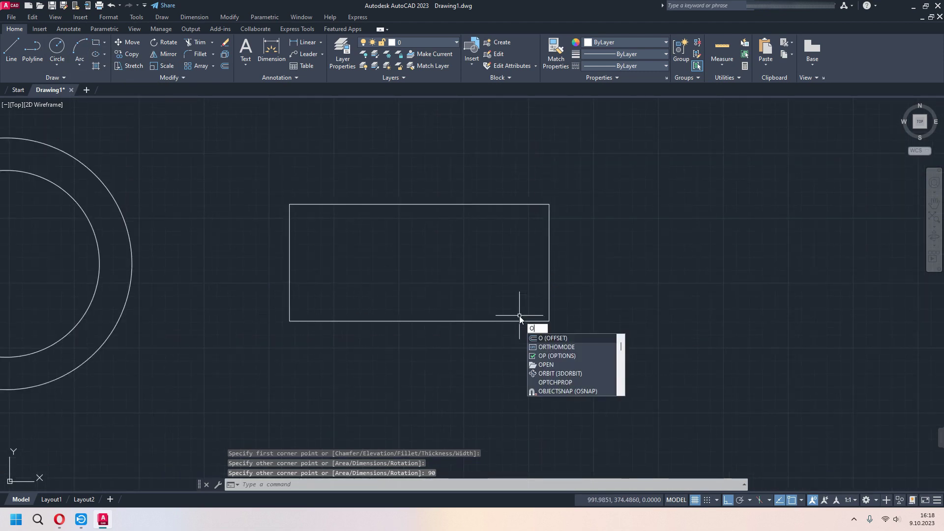
{"action": "key", "text": "Return"}
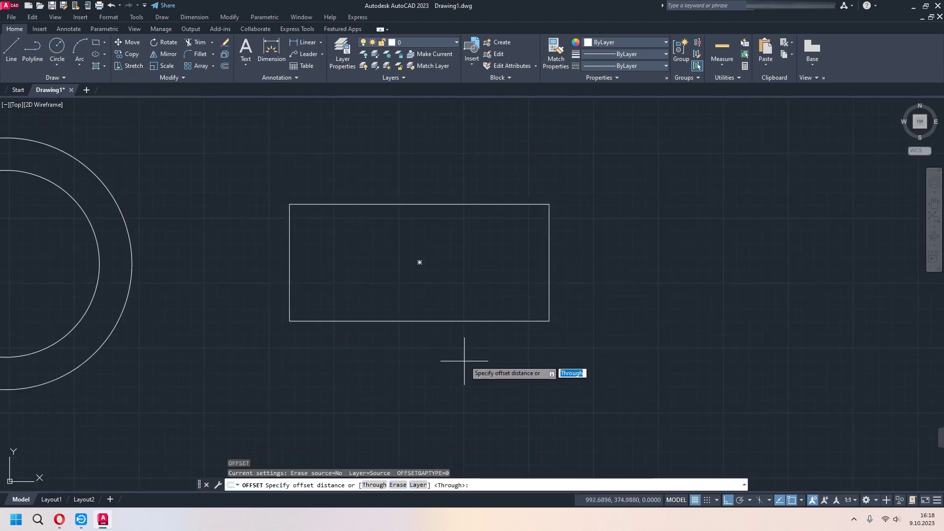
{"action": "left_click", "coordinate": [399, 485]}
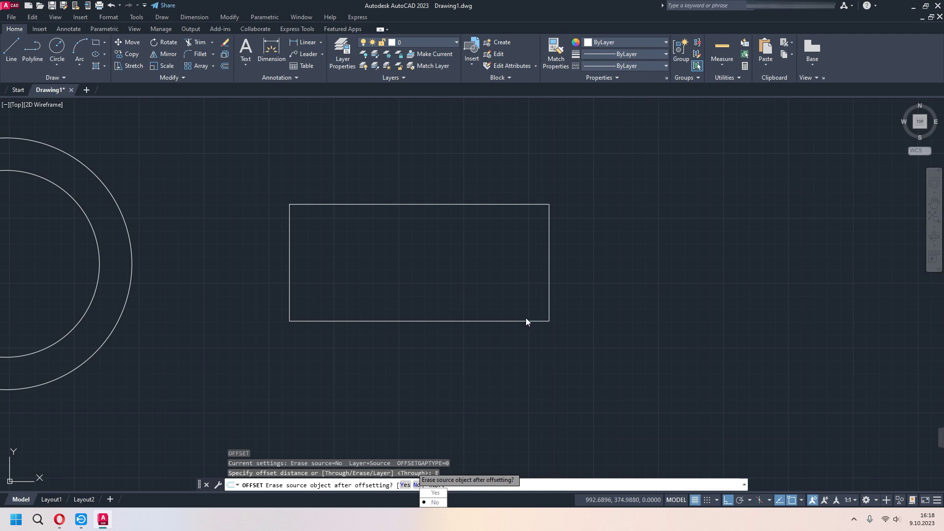
{"action": "left_click", "coordinate": [435, 502]}
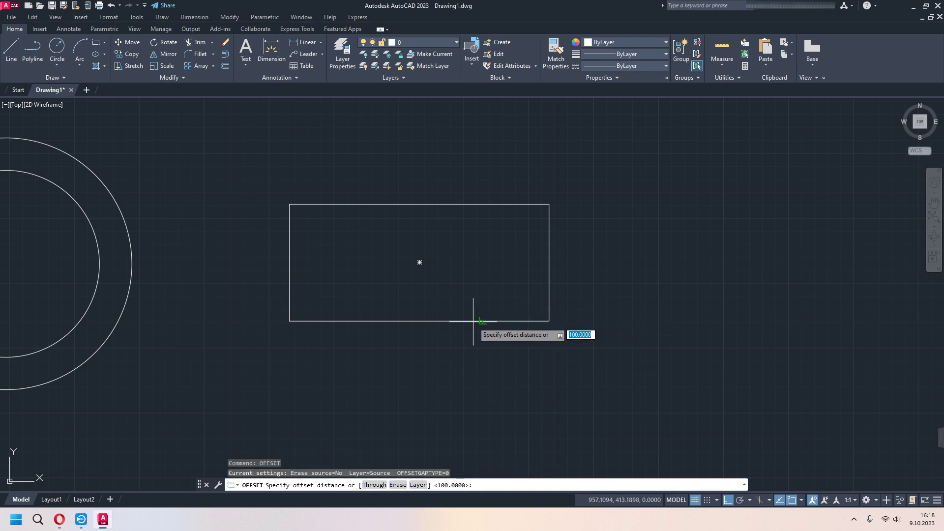
{"action": "type", "text": "20"}
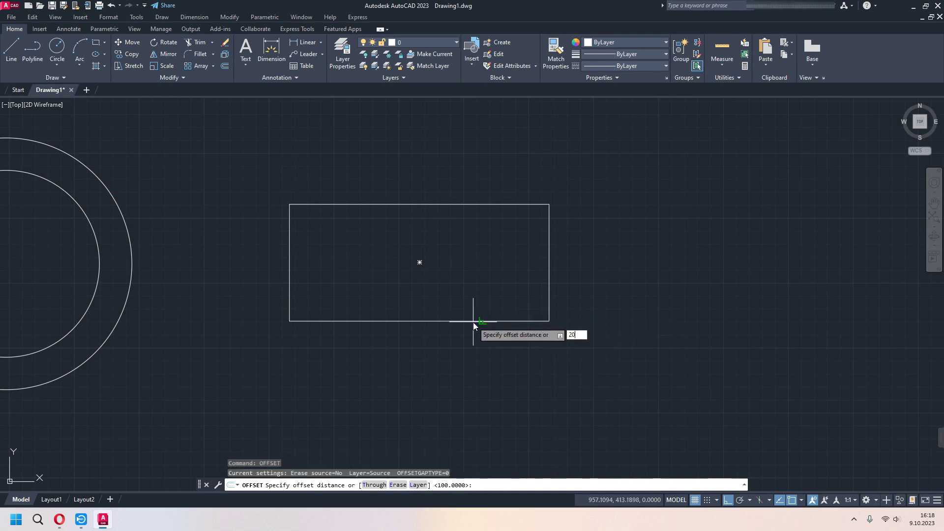
{"action": "key", "text": "Return"}
{"action": "left_click", "coordinate": [470, 321]}
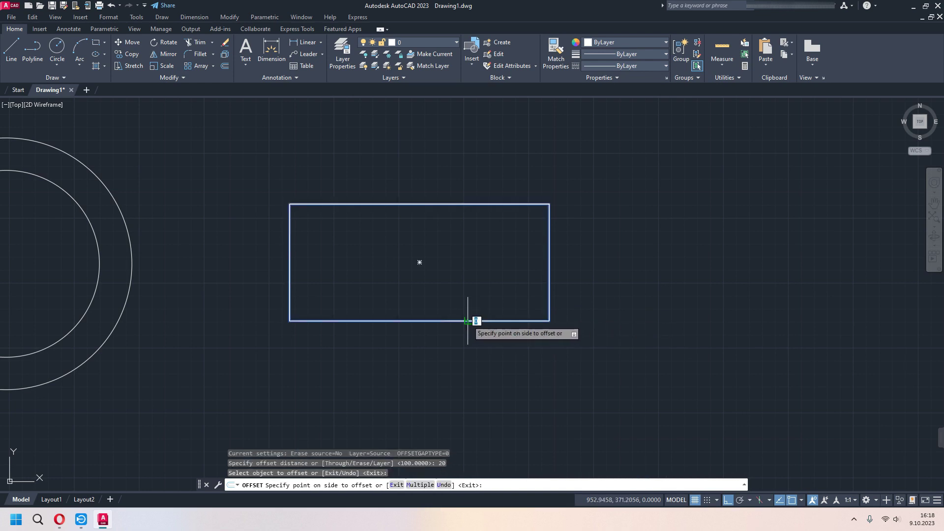
{"action": "left_click", "coordinate": [455, 310]}
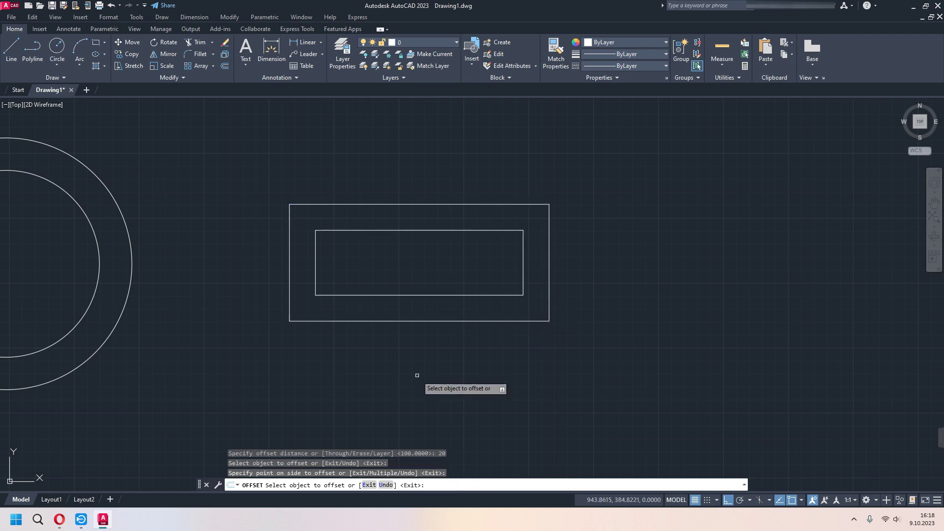
{"action": "scroll", "coordinate": [447, 379], "scroll_direction": "down", "scroll_amount": 2}
{"action": "middle_click_drag", "start_coordinate": [451, 383], "coordinate": [494, 288]}
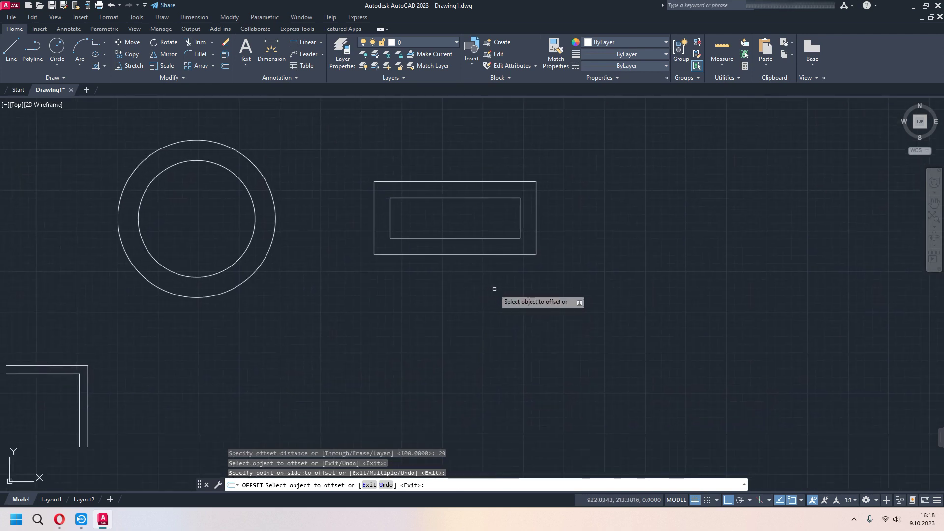
Draw a 100-unit vertical line below the shapes and begin a 20-unit offset.
{"action": "key", "text": "Escape"}
{"action": "type", "text": "l"}
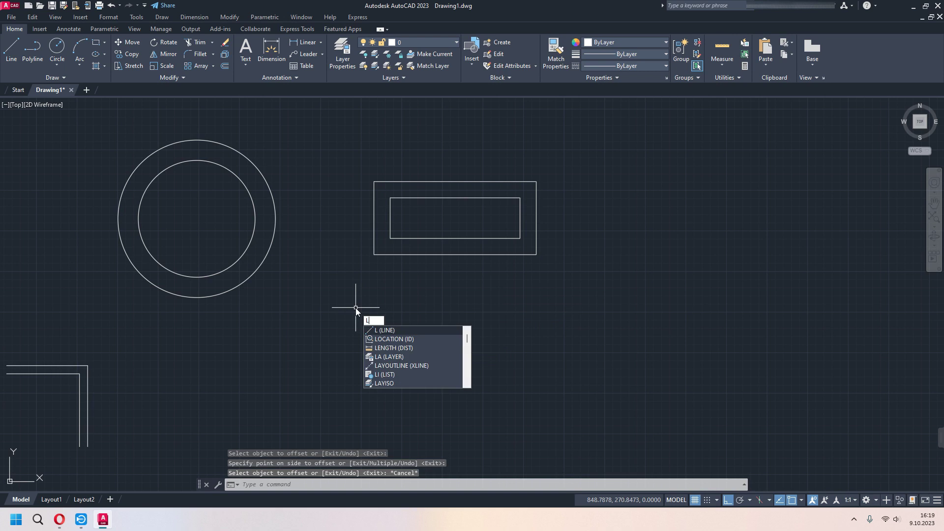
{"action": "key", "text": "Return"}
{"action": "left_click", "coordinate": [355, 309]}
{"action": "type", "text": "100"}
{"action": "key", "text": "Return"}
{"action": "key", "text": "Escape"}
{"action": "middle_click_drag", "start_coordinate": [393, 365], "coordinate": [421, 324]}
{"action": "scroll", "coordinate": [393, 324], "scroll_direction": "up", "scroll_amount": 2}
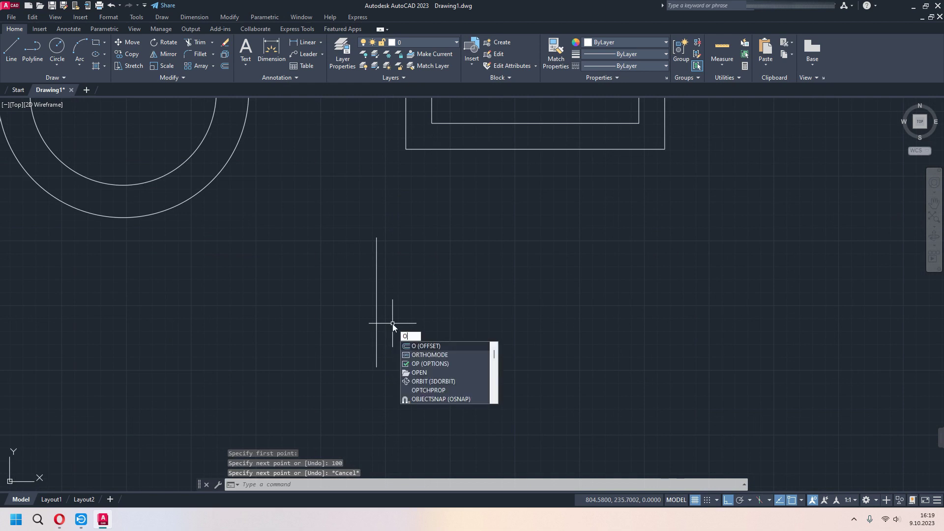
{"action": "key", "text": "Return"}
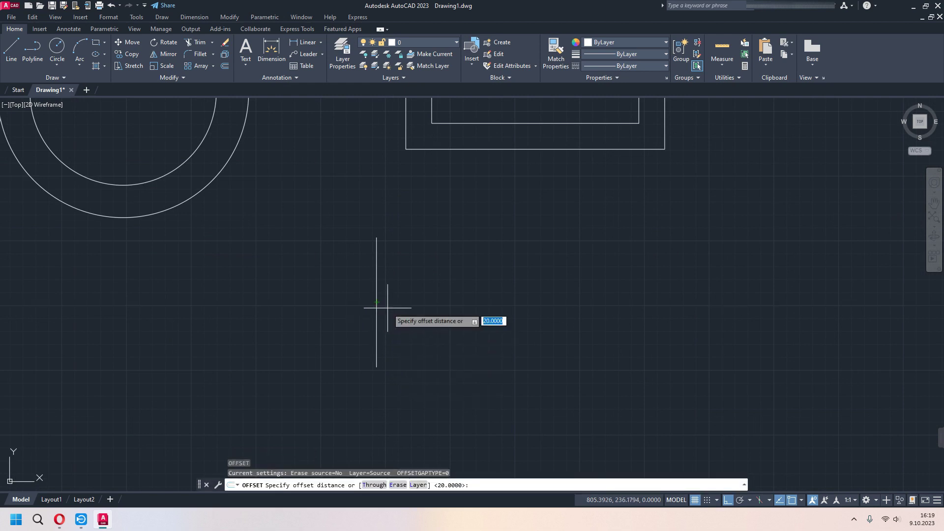
{"action": "key", "text": "Return"}
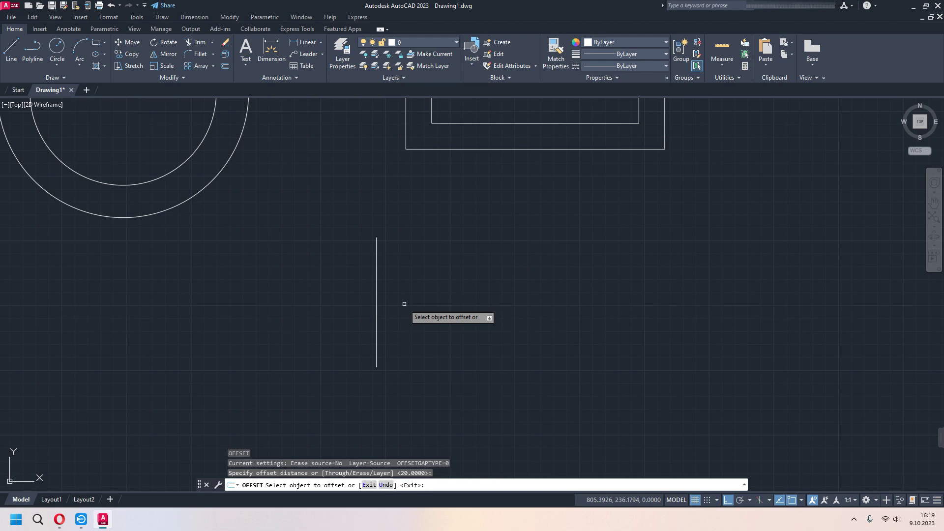
Offset the vertical line with Multiple, adding copies 20 apart on both sides.
{"action": "left_click", "coordinate": [377, 297]}
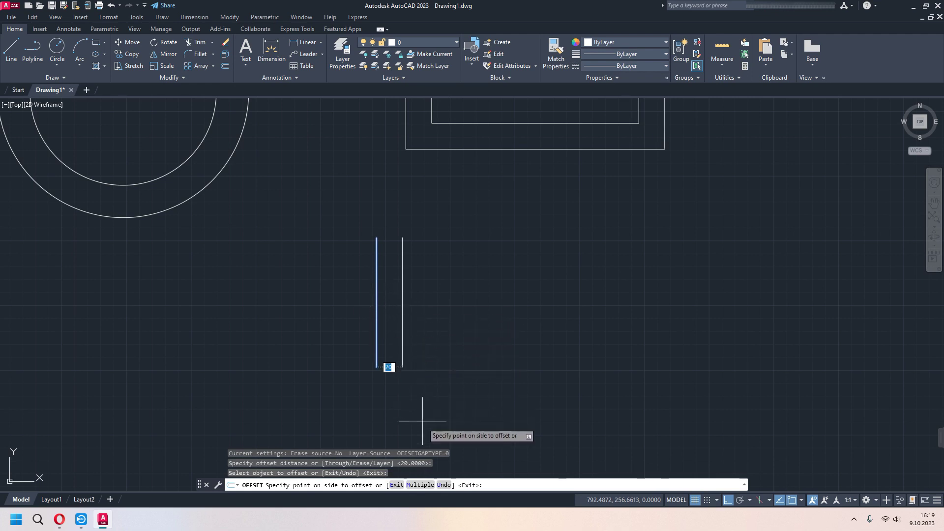
{"action": "left_click", "coordinate": [416, 485]}
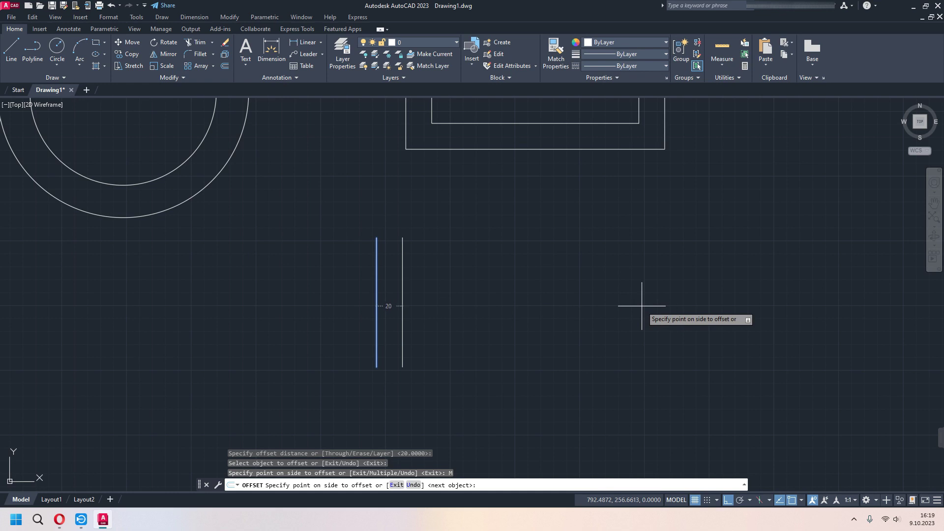
{"action": "left_click", "coordinate": [641, 306]}
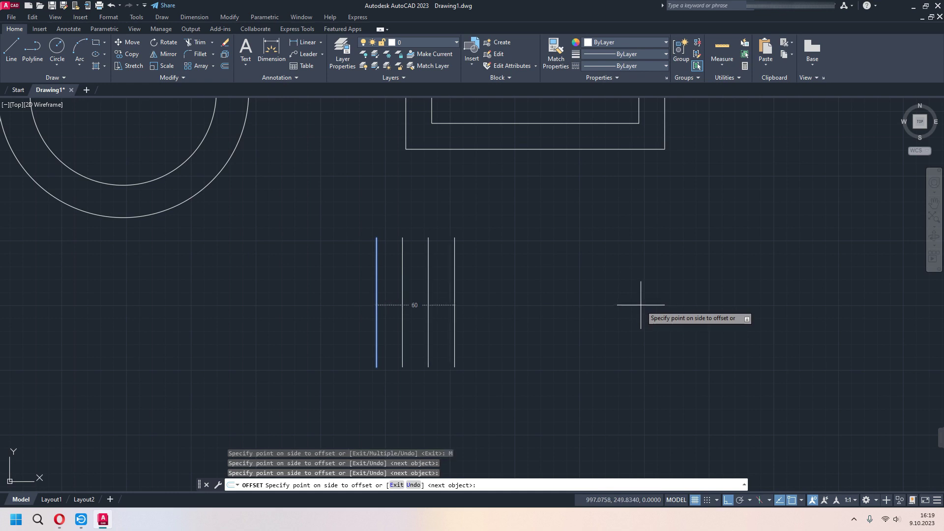
{"action": "left_click", "coordinate": [630, 304]}
{"action": "left_click", "coordinate": [608, 302]}
{"action": "left_click", "coordinate": [610, 302]}
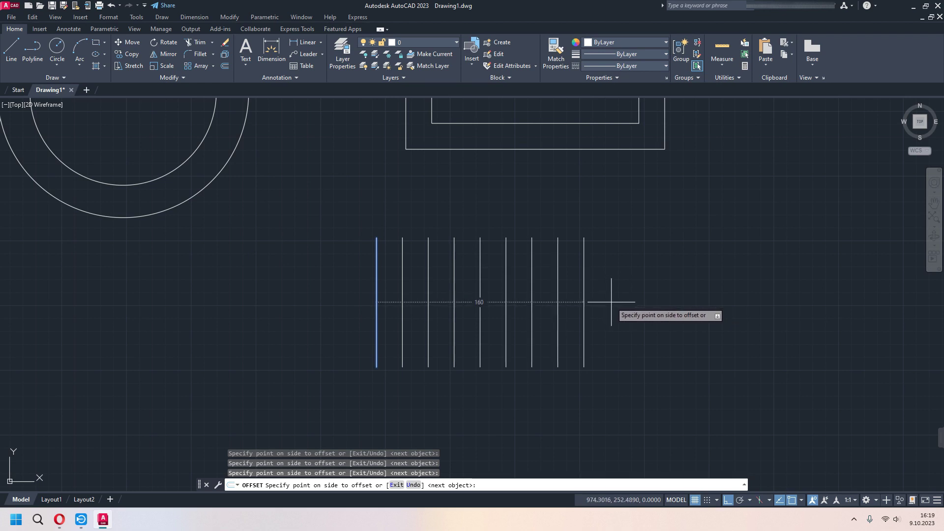
{"action": "left_click", "coordinate": [326, 322]}
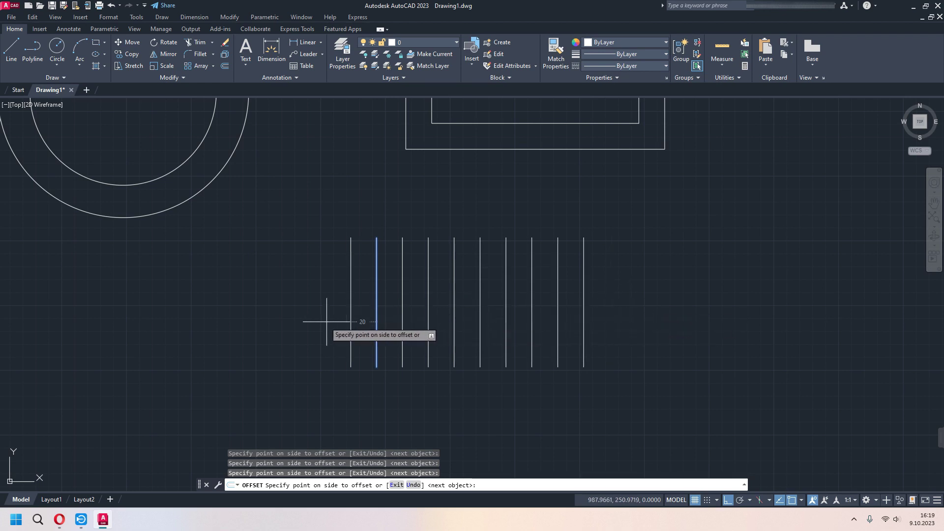
{"action": "left_click", "coordinate": [244, 321]}
{"action": "left_click", "coordinate": [211, 321]}
{"action": "left_click", "coordinate": [174, 320]}
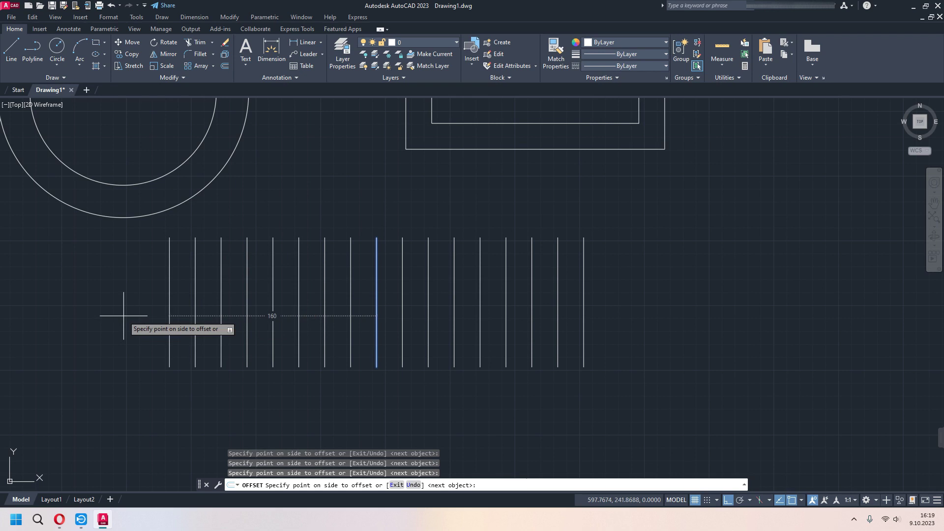
{"action": "key", "text": "Escape"}
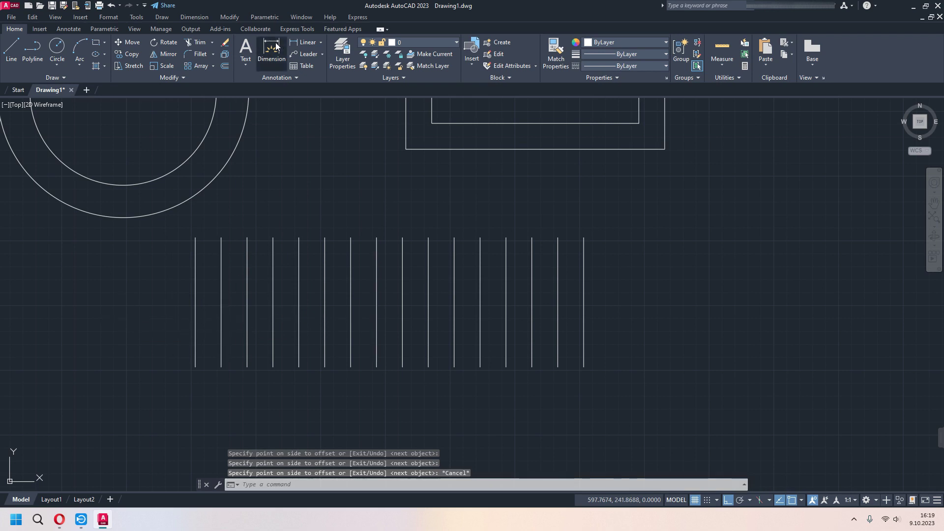
Add a linear dimension measuring the 20-unit gap between two adjacent vertical lines.
{"action": "left_click", "coordinate": [277, 46]}
{"action": "key", "text": "Return"}
{"action": "left_click", "coordinate": [247, 300]}
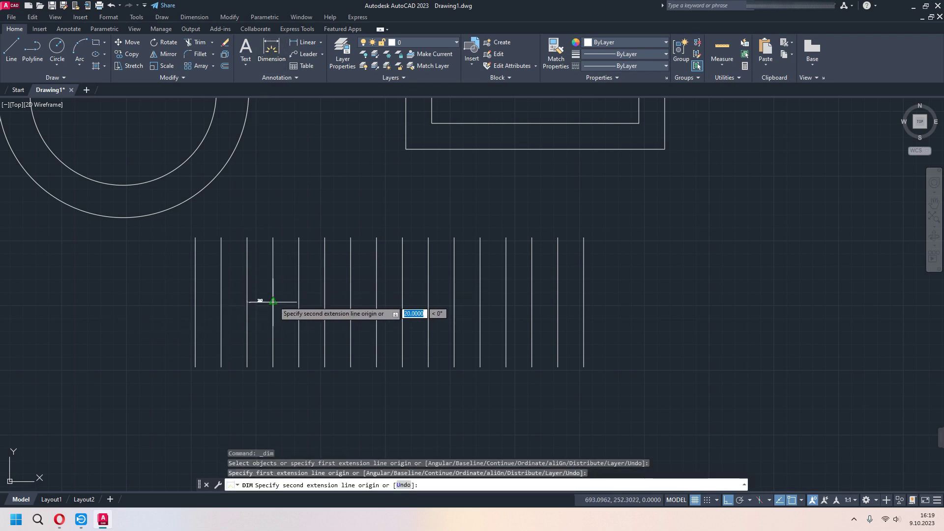
{"action": "left_click", "coordinate": [273, 301]}
{"action": "left_click", "coordinate": [250, 331]}
Zoom and pan so the whole drawing fits in view.
{"action": "scroll", "coordinate": [259, 312], "scroll_direction": "up", "scroll_amount": 2}
{"action": "scroll", "coordinate": [266, 301], "scroll_direction": "down", "scroll_amount": 3}
{"action": "scroll", "coordinate": [393, 354], "scroll_direction": "up", "scroll_amount": 1}
{"action": "scroll", "coordinate": [501, 348], "scroll_direction": "down", "scroll_amount": 1}
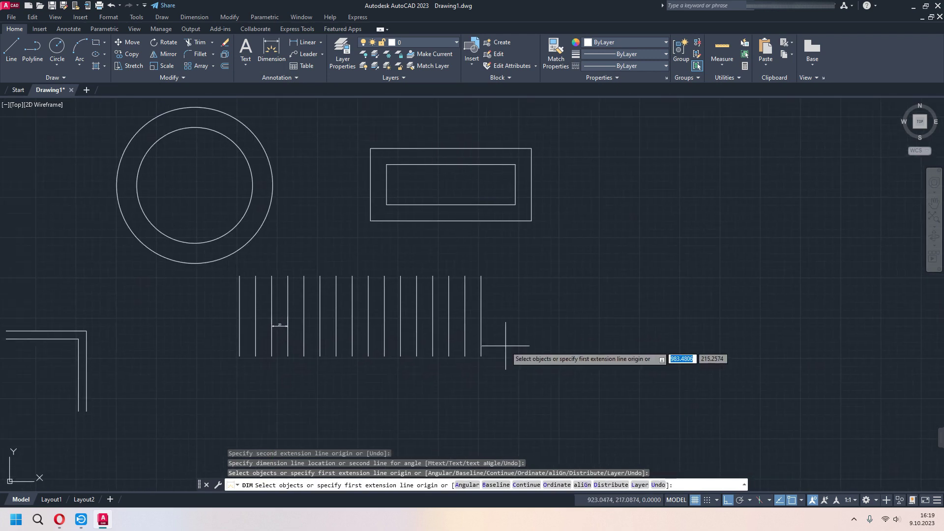
{"action": "key", "text": "Return"}
{"action": "scroll", "coordinate": [497, 333], "scroll_direction": "down", "scroll_amount": 2}
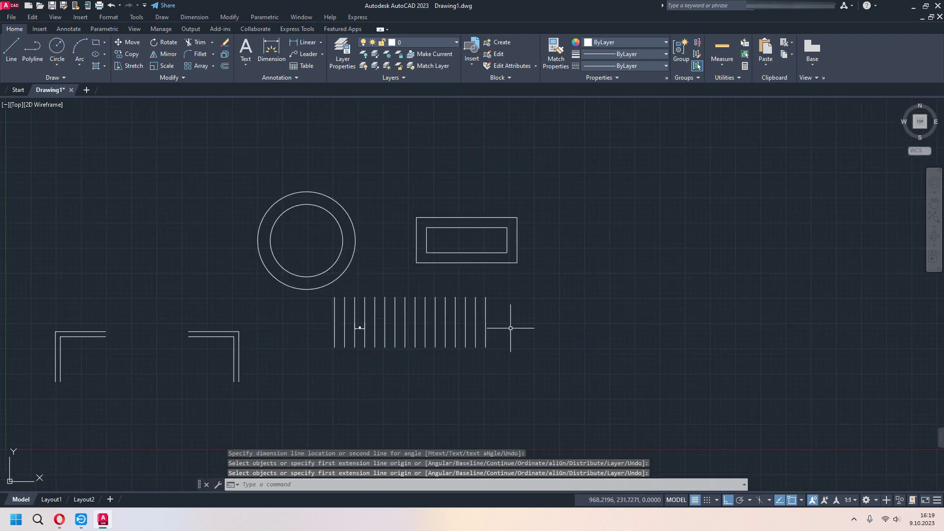
{"action": "middle_click_drag", "start_coordinate": [536, 329], "coordinate": [620, 320]}
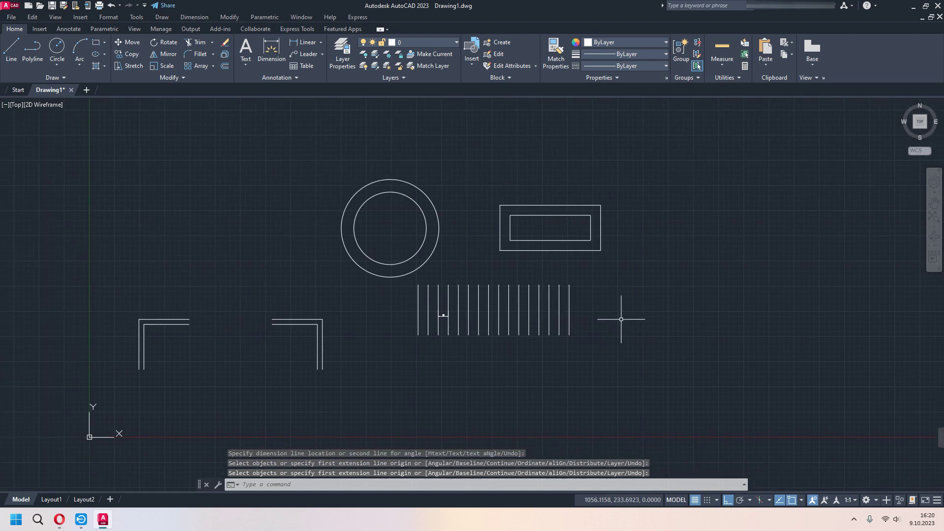